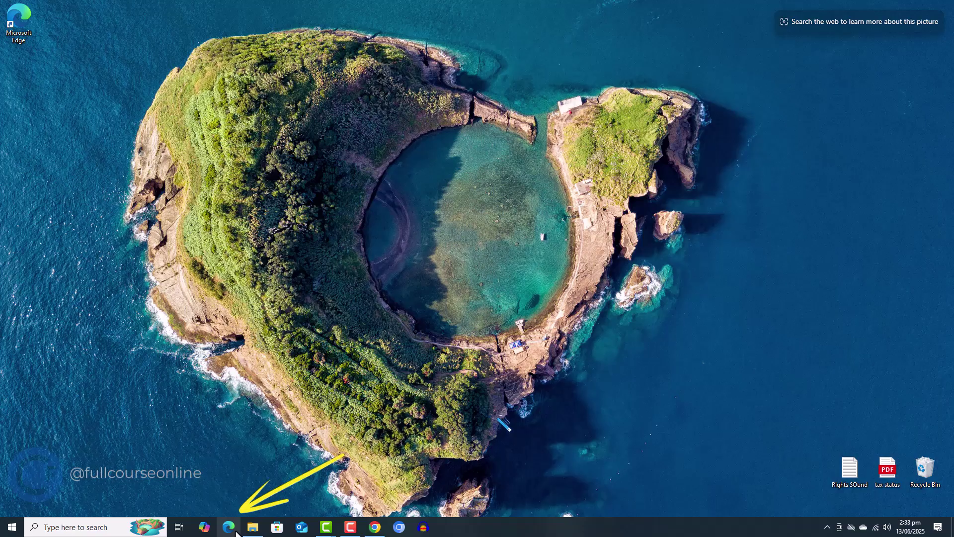
Step: Open the Start menu's app list, then close it again
{"action": "left_click", "coordinate": [11, 528]}
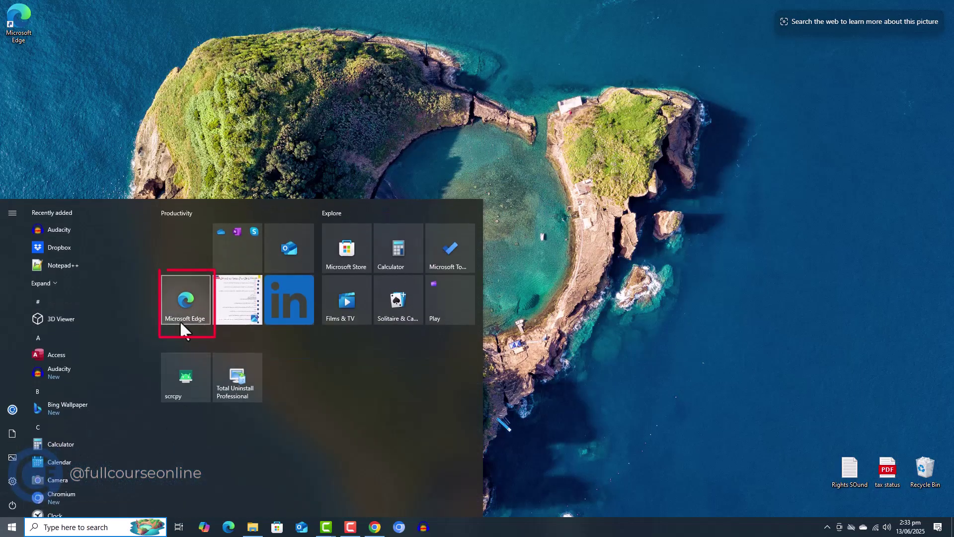
{"action": "left_click", "coordinate": [24, 36]}
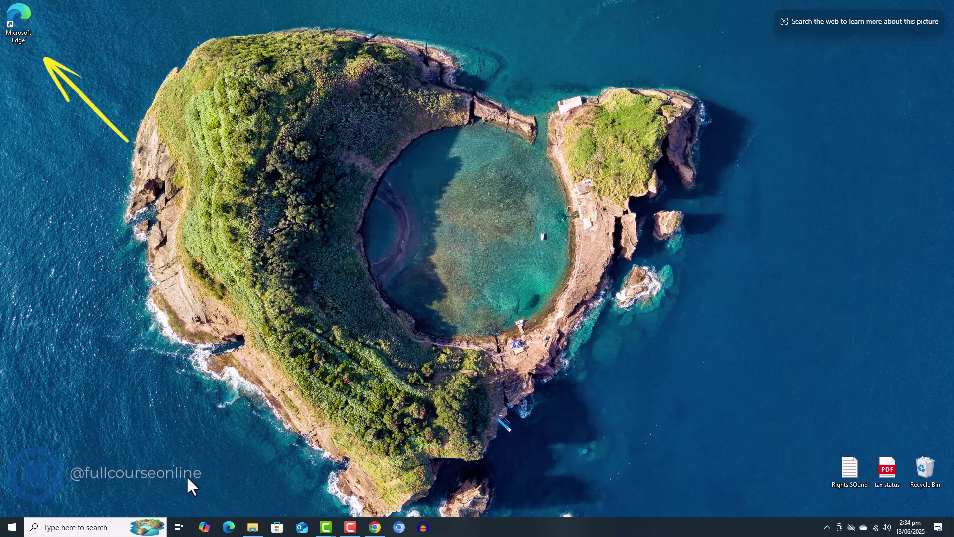
Step: Launch Edge from the taskbar and select the new tab search box to search for Google Chrome
{"action": "left_click", "coordinate": [231, 529]}
{"action": "left_click", "coordinate": [326, 147]}
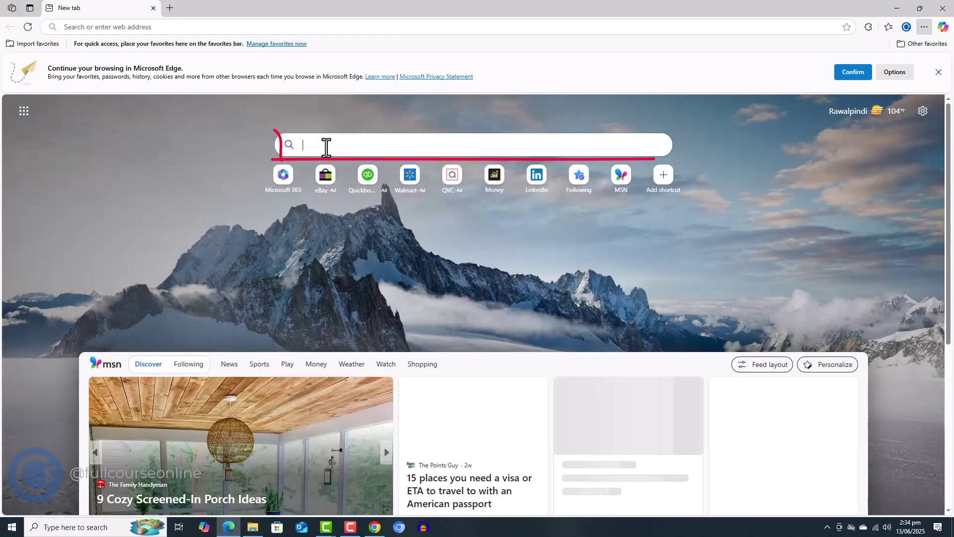
{"action": "type", "text": "go"}
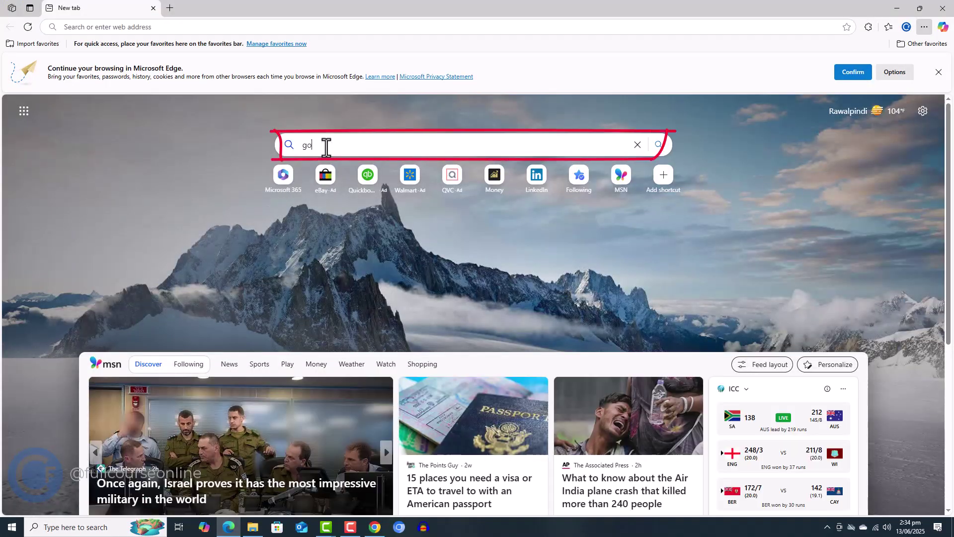
{"action": "type", "text": "ogle chro"}
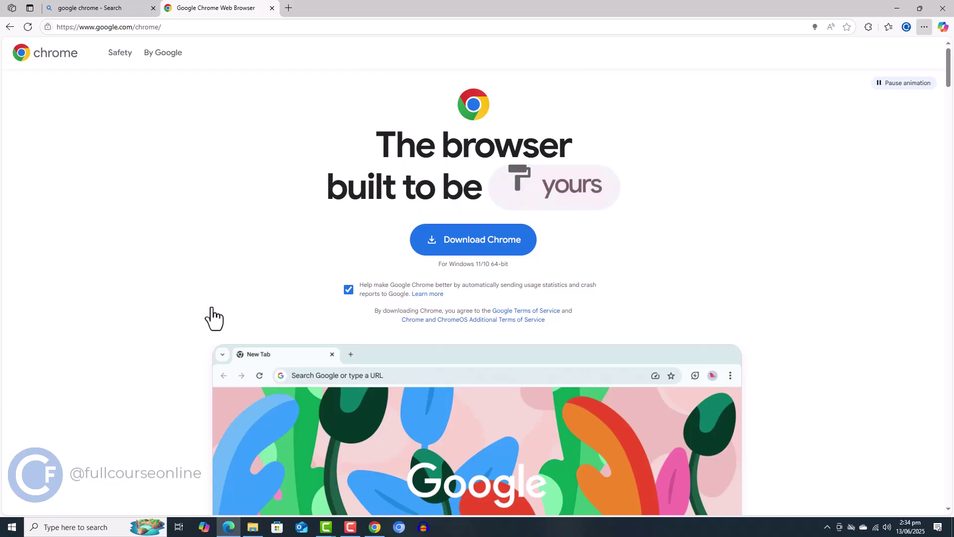
Step: Download ChromeSetup.exe from the Chrome page and run it from Edge's Downloads panel
{"action": "left_click", "coordinate": [521, 249]}
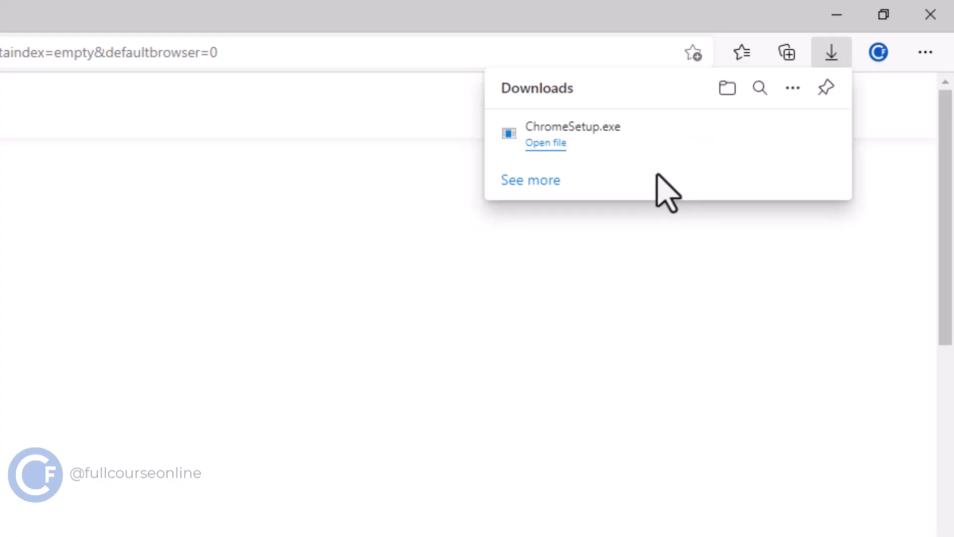
{"action": "left_click", "coordinate": [555, 144]}
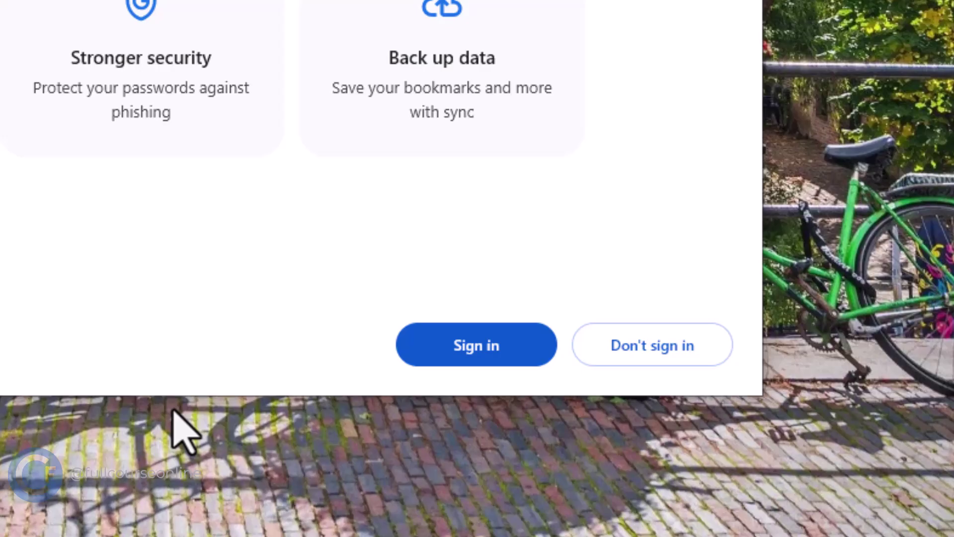
Step: Choose Don't sign in on Chrome's Sign in to Chrome welcome screen
{"action": "left_click", "coordinate": [613, 362]}
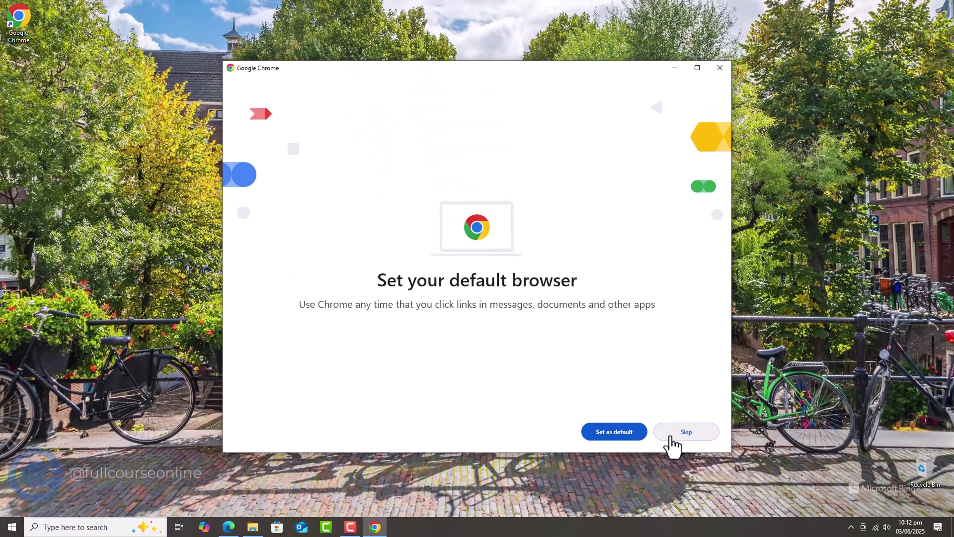
Step: Skip the default-browser prompt, view Manage Extensions, and go back to the New Tab page
{"action": "left_click", "coordinate": [678, 432]}
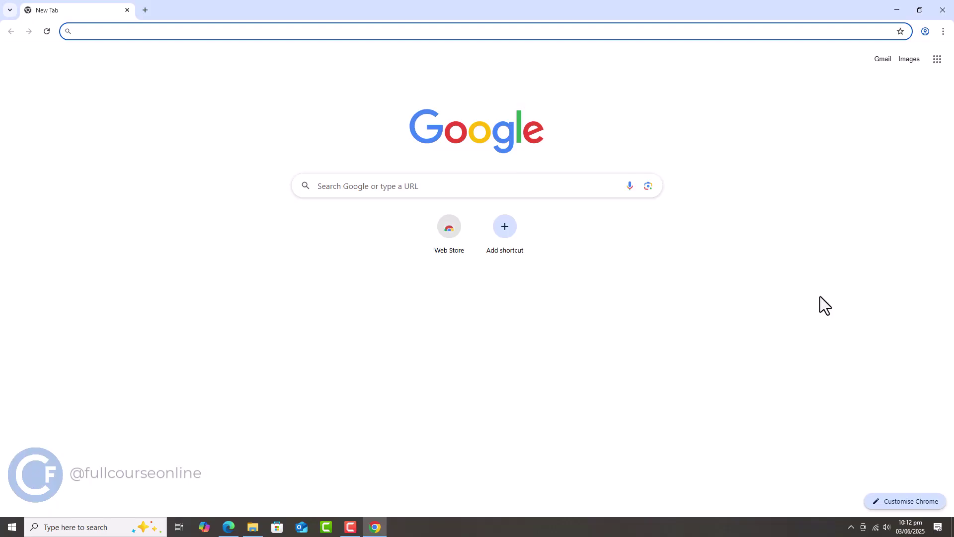
{"action": "left_click", "coordinate": [942, 32]}
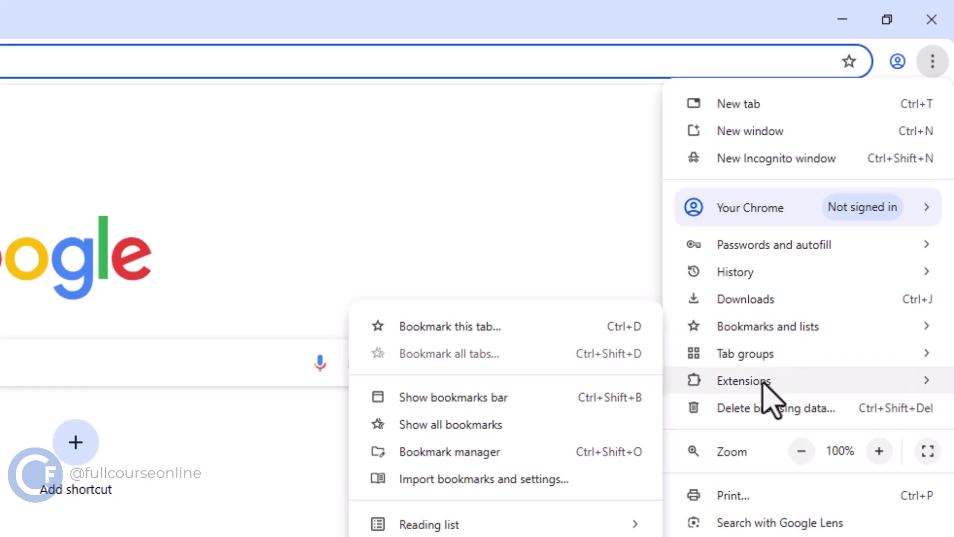
{"action": "mouse_move", "coordinate": [744, 380]}
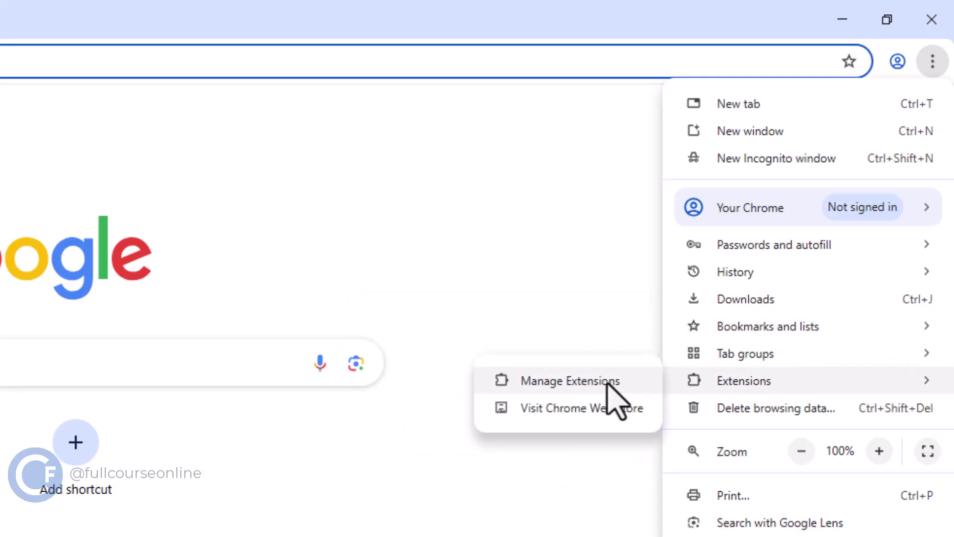
{"action": "left_click", "coordinate": [609, 382]}
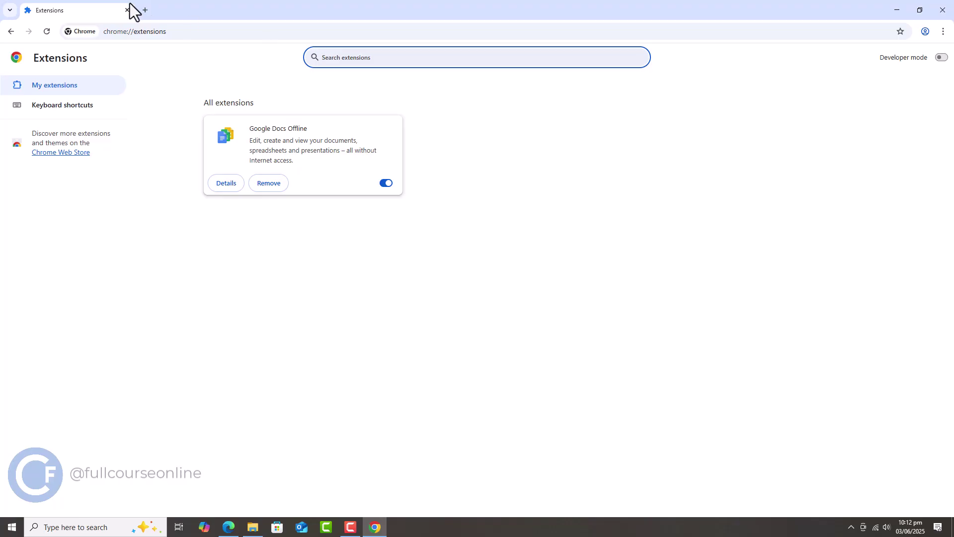
{"action": "left_click", "coordinate": [11, 32]}
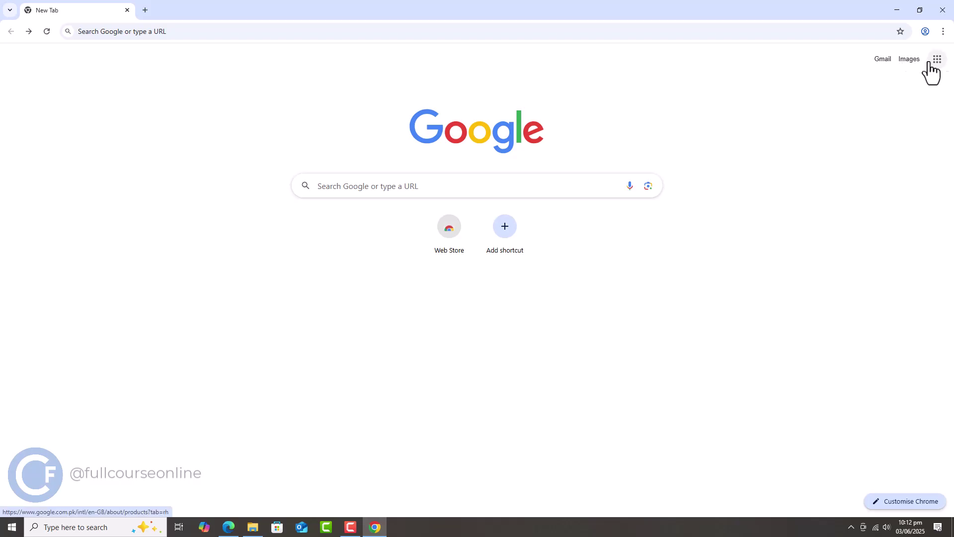
Step: Choose Sign in to Chrome from the profile menu and start entering the account email
{"action": "left_click", "coordinate": [923, 35]}
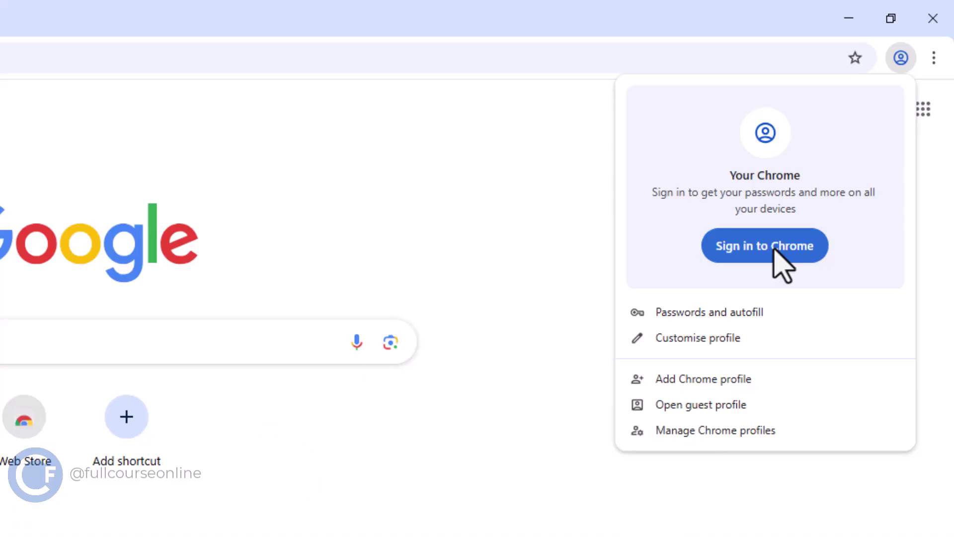
{"action": "left_click", "coordinate": [774, 250]}
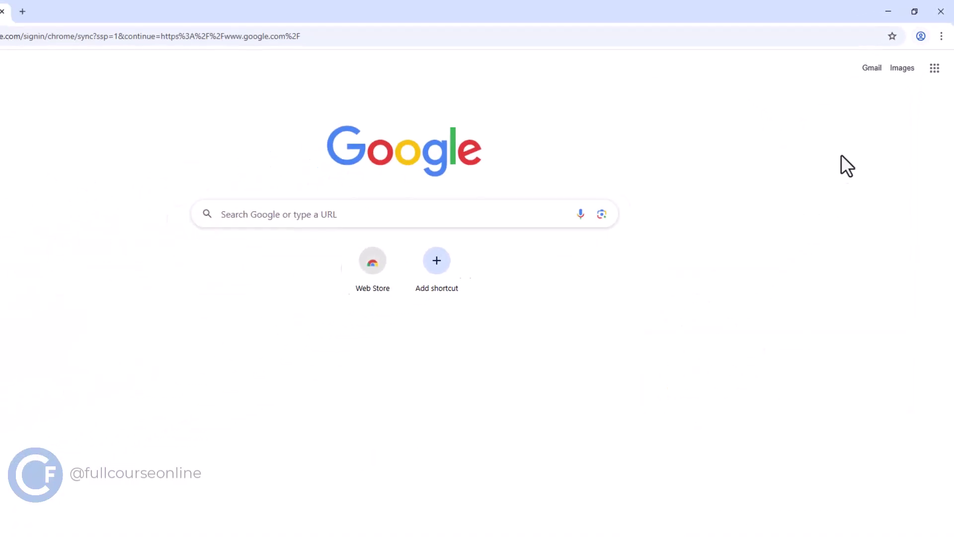
{"action": "left_click", "coordinate": [535, 275]}
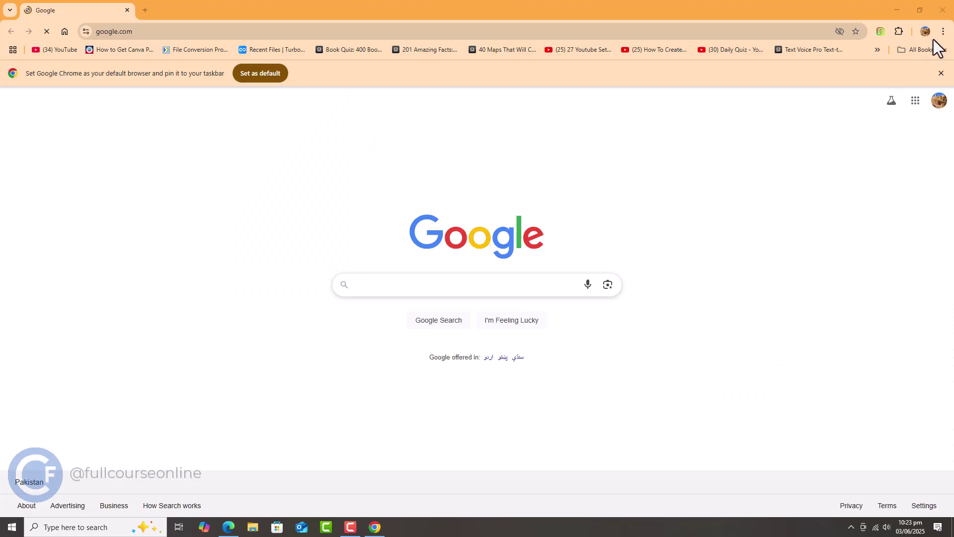
Step: Open Manage Extensions from the ⋮ menu to look for synced extensions
{"action": "left_click", "coordinate": [942, 33]}
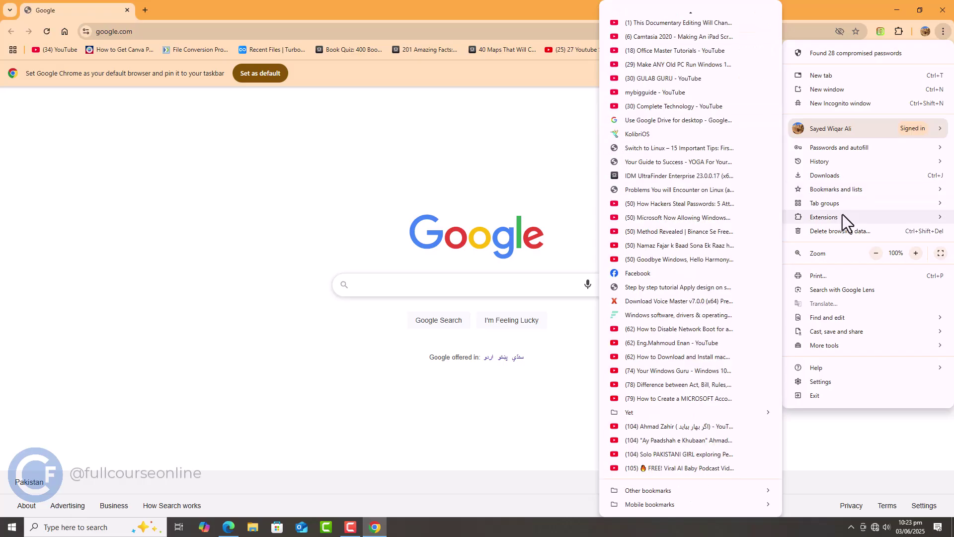
{"action": "mouse_move", "coordinate": [823, 217]}
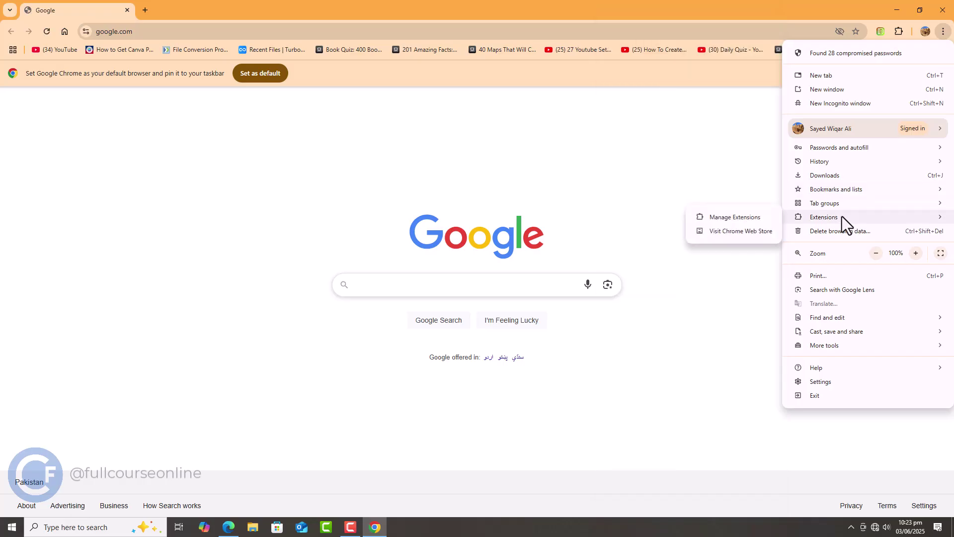
{"action": "left_click", "coordinate": [740, 219]}
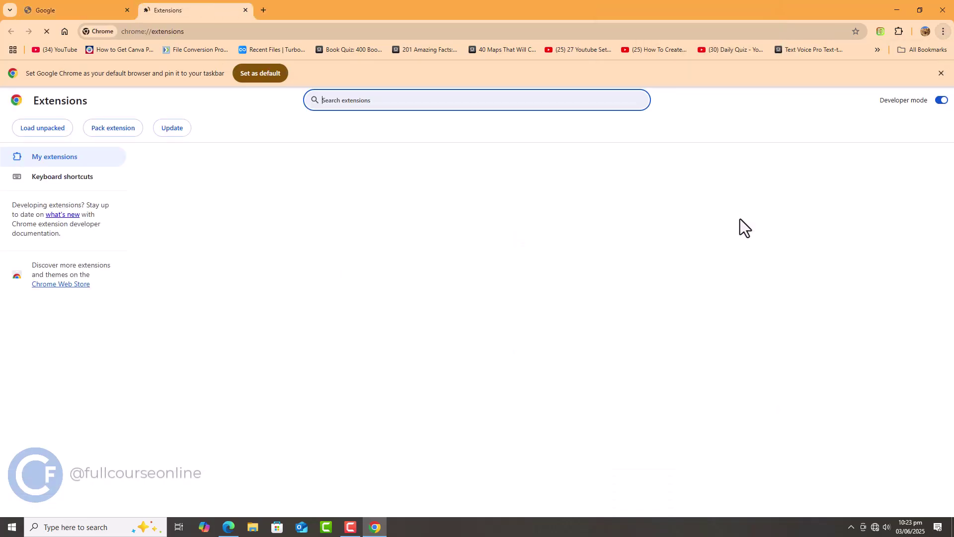